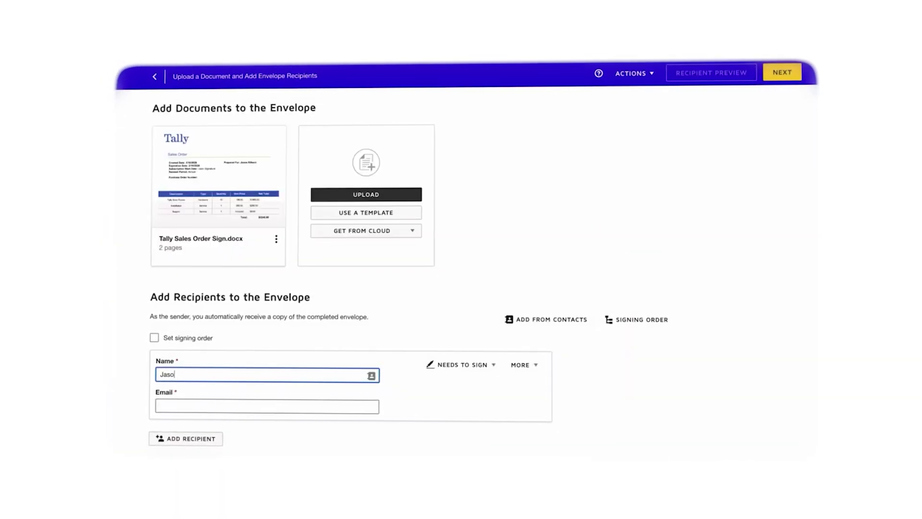
Enter a contact's last name and e-mail address into the form fields.
{"action": "type", "text": "n Kilbourn"}
{"action": "key", "text": "Tab"}
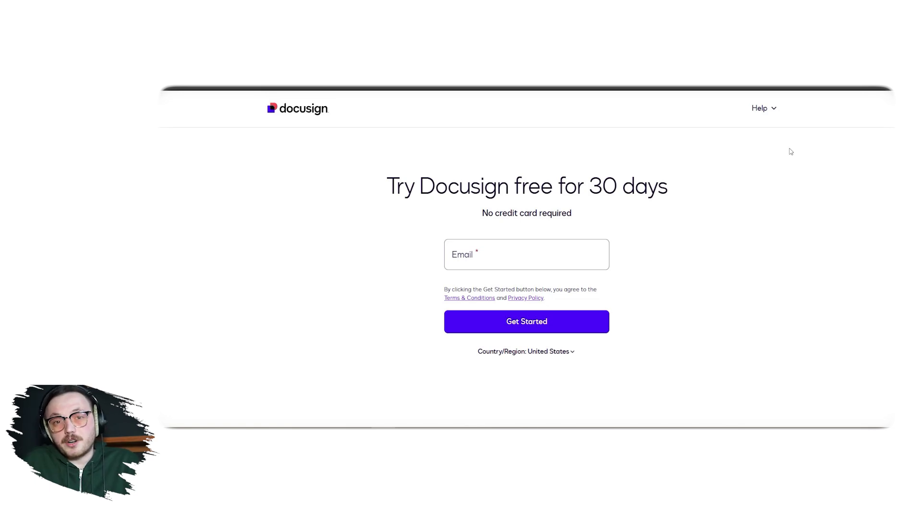
Fill in the saved sign-up e-mail, accept marketing communications, and submit to start the trial.
{"action": "left_click", "coordinate": [540, 265]}
{"action": "left_click", "coordinate": [539, 284]}
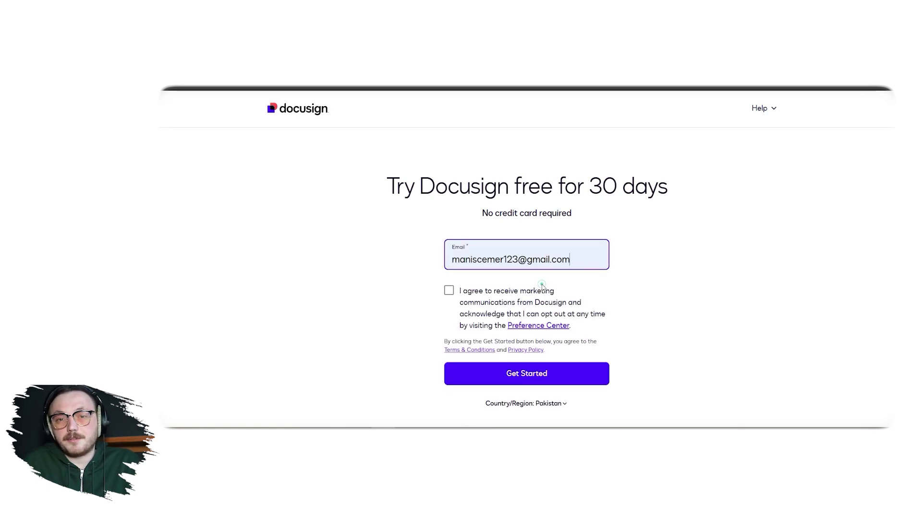
{"action": "left_click", "coordinate": [448, 291]}
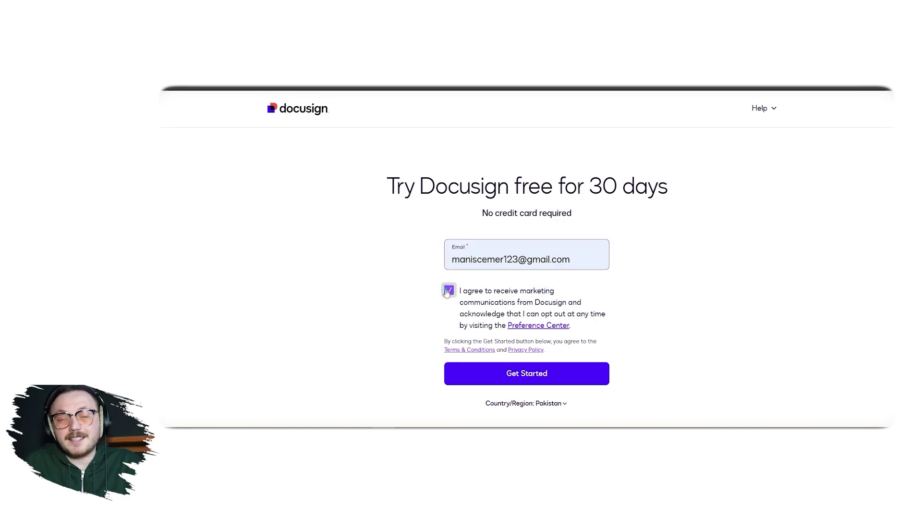
{"action": "left_click", "coordinate": [477, 366]}
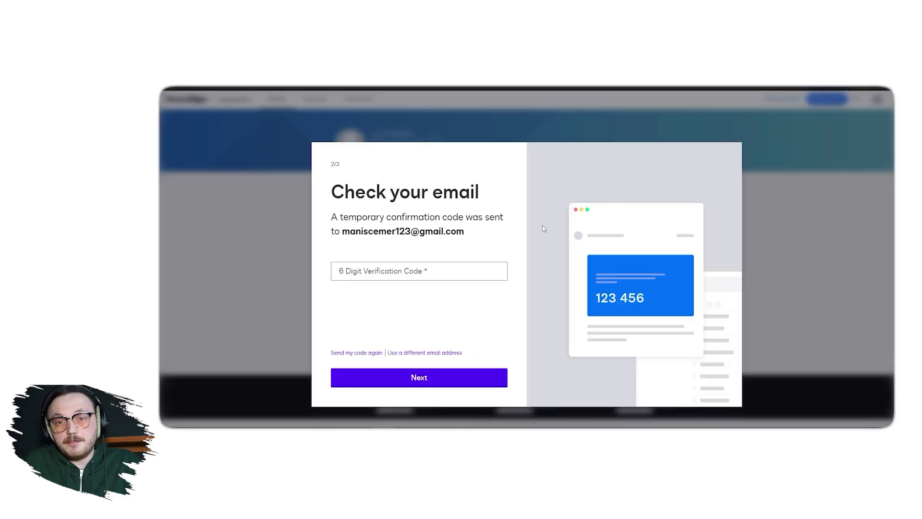
Paste the emailed confirmation code into the verification field and finish signing up.
{"action": "left_click", "coordinate": [405, 265]}
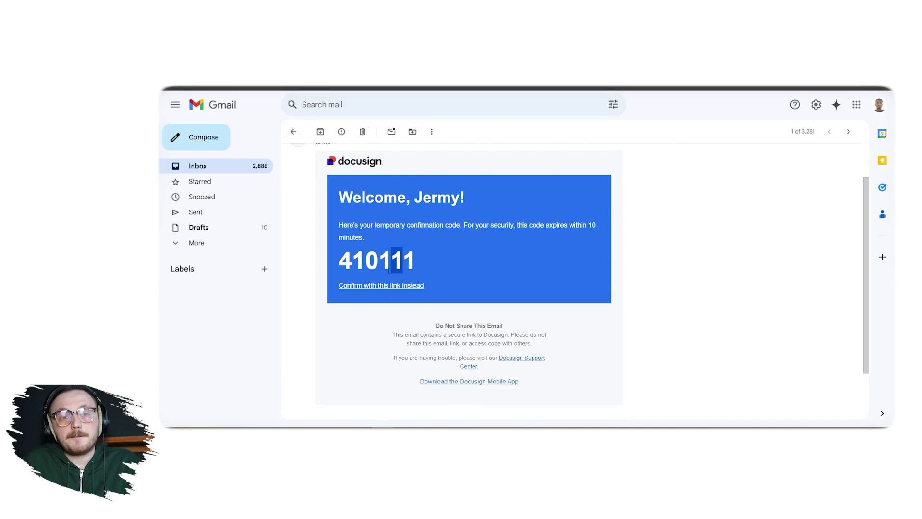
{"action": "double_click", "coordinate": [408, 265]}
{"action": "key", "text": "ctrl+c"}
{"action": "right_click", "coordinate": [407, 270]}
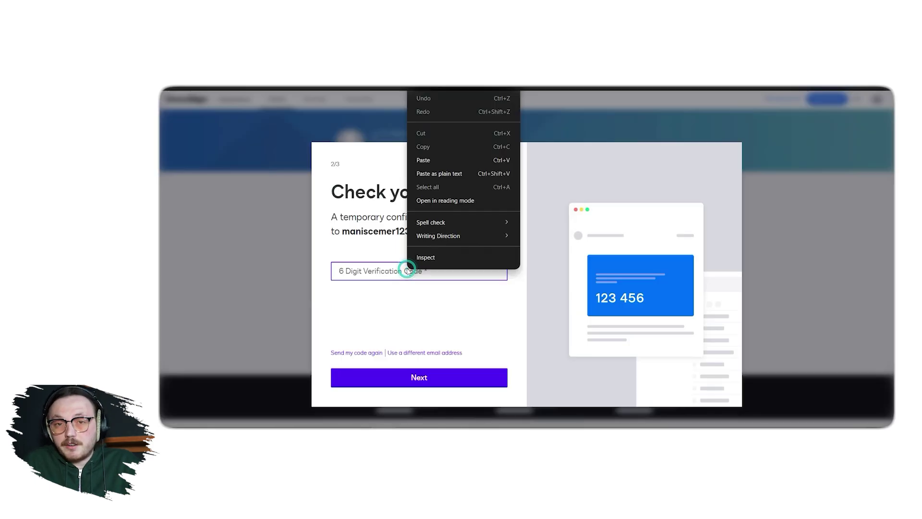
{"action": "left_click", "coordinate": [430, 160]}
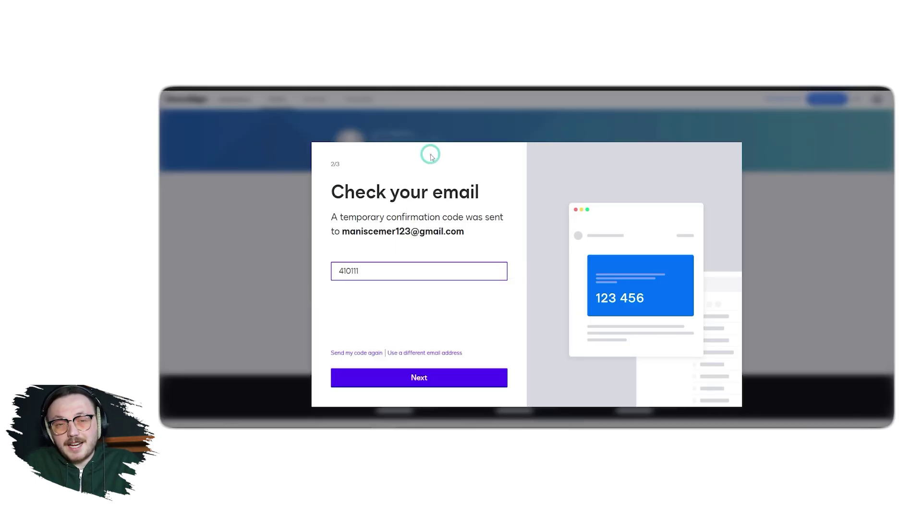
{"action": "left_click", "coordinate": [420, 378]}
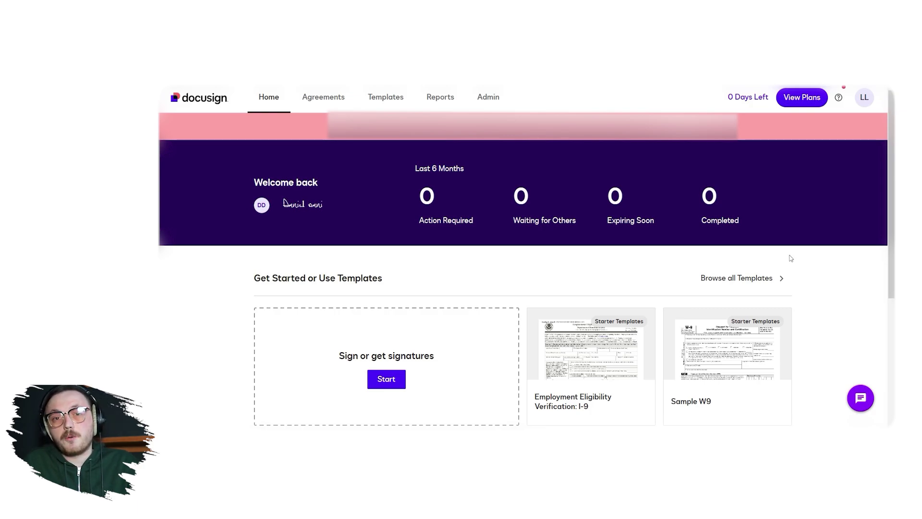
Browse the Agreements, Templates and Reports pages in turn.
{"action": "left_click", "coordinate": [324, 97]}
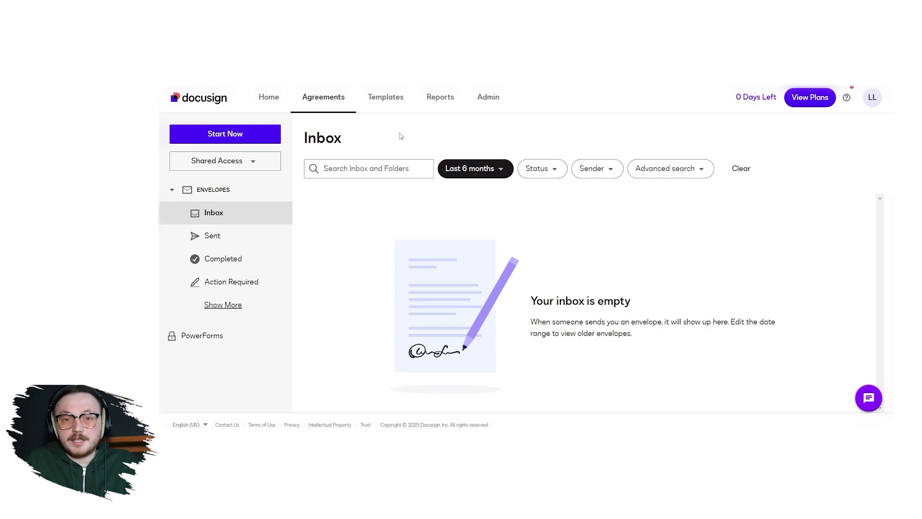
{"action": "left_click", "coordinate": [386, 97]}
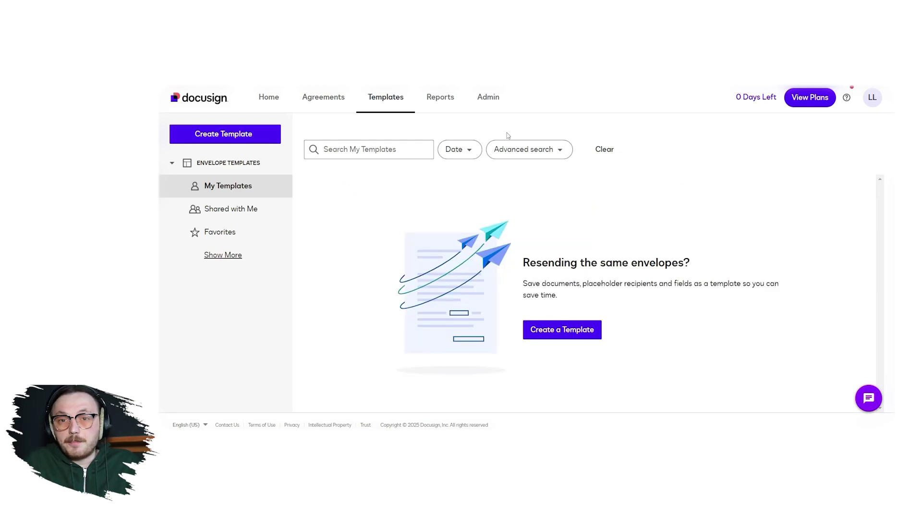
{"action": "left_click", "coordinate": [440, 96]}
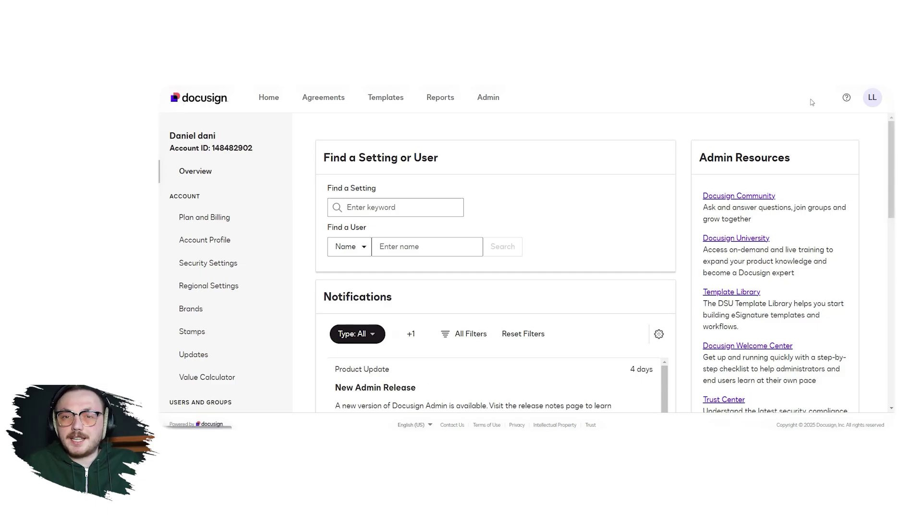
Show the LL profile menu, then scroll the home dashboard down and back up.
{"action": "left_click", "coordinate": [876, 102]}
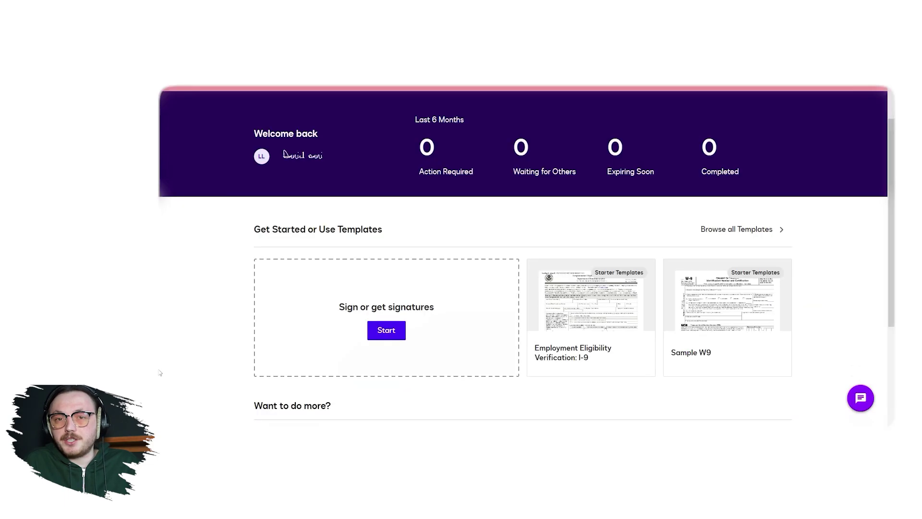
{"action": "scroll", "coordinate": [160, 373], "scroll_direction": "down", "scroll_amount": 2}
{"action": "scroll", "coordinate": [160, 372], "scroll_direction": "up", "scroll_amount": 2}
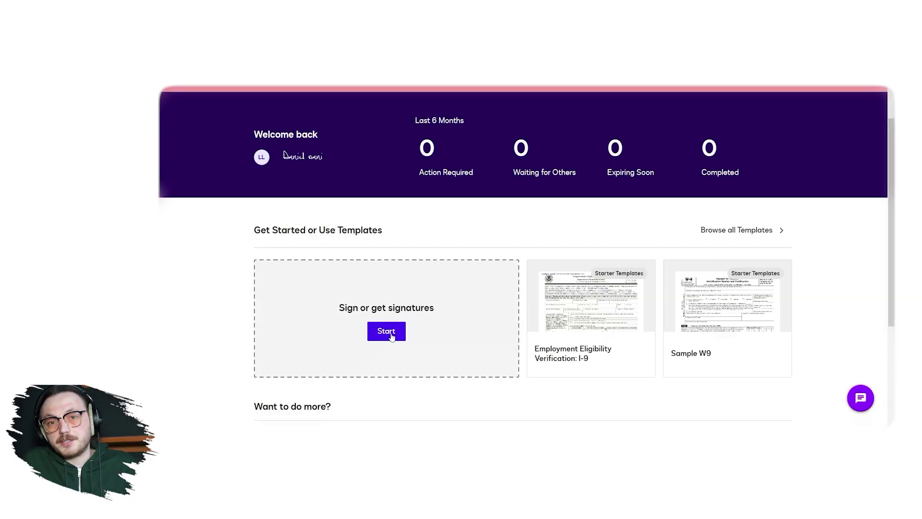
Start a new envelope under Sign or get signatures and show the Upload sources.
{"action": "left_click", "coordinate": [388, 333]}
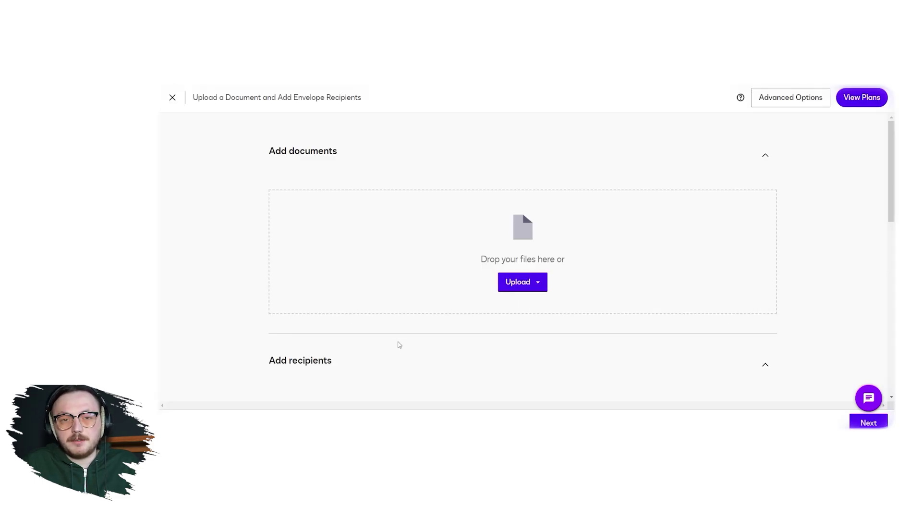
{"action": "left_click", "coordinate": [535, 283]}
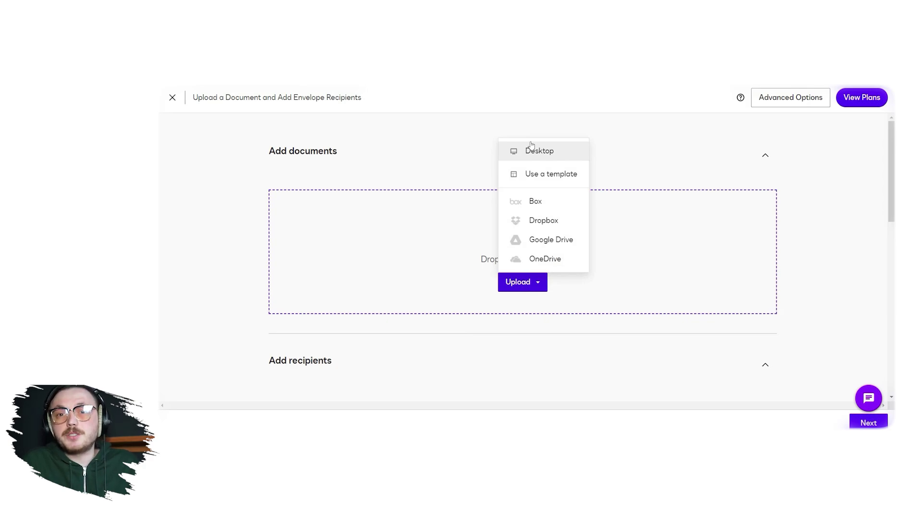
Upload Sale Deed.doc from the DocuSign Tutorial folder on the desktop.
{"action": "left_click", "coordinate": [531, 151]}
{"action": "left_click", "coordinate": [292, 112]}
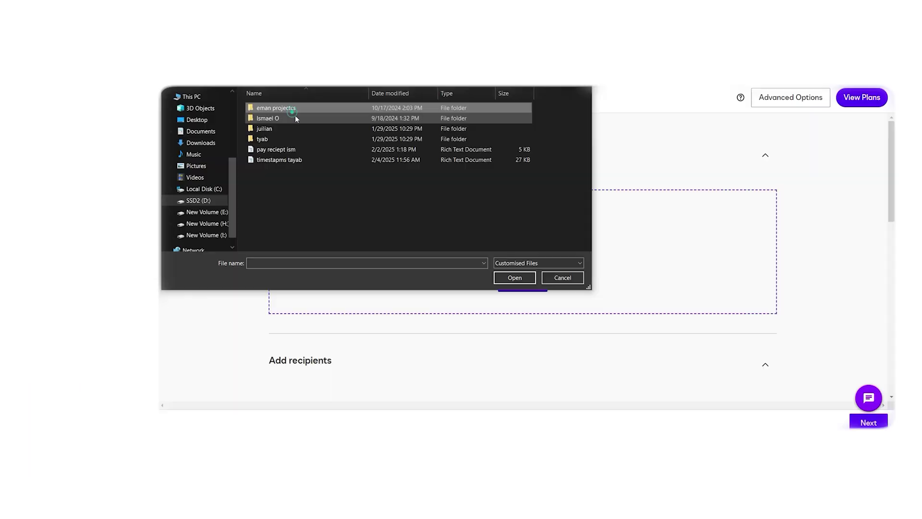
{"action": "double_click", "coordinate": [293, 112]}
{"action": "double_click", "coordinate": [294, 113]}
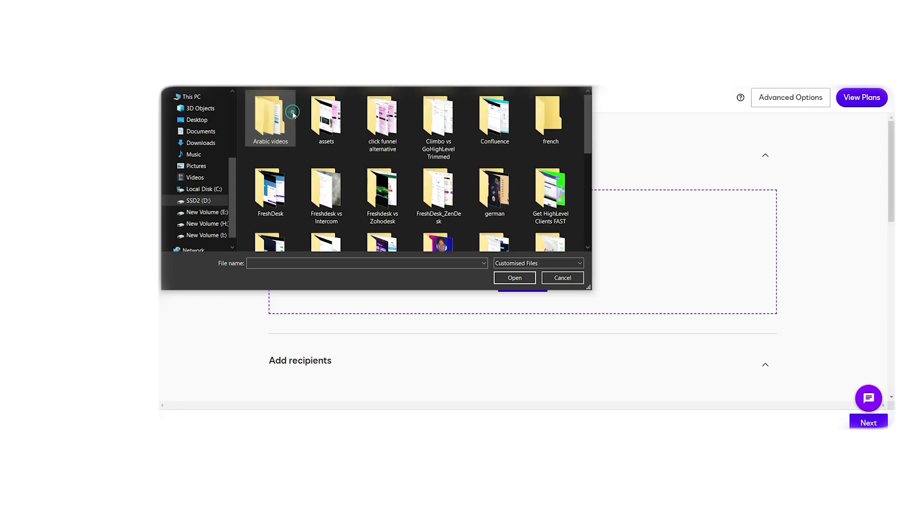
{"action": "scroll", "coordinate": [546, 216], "scroll_direction": "down", "scroll_amount": 5}
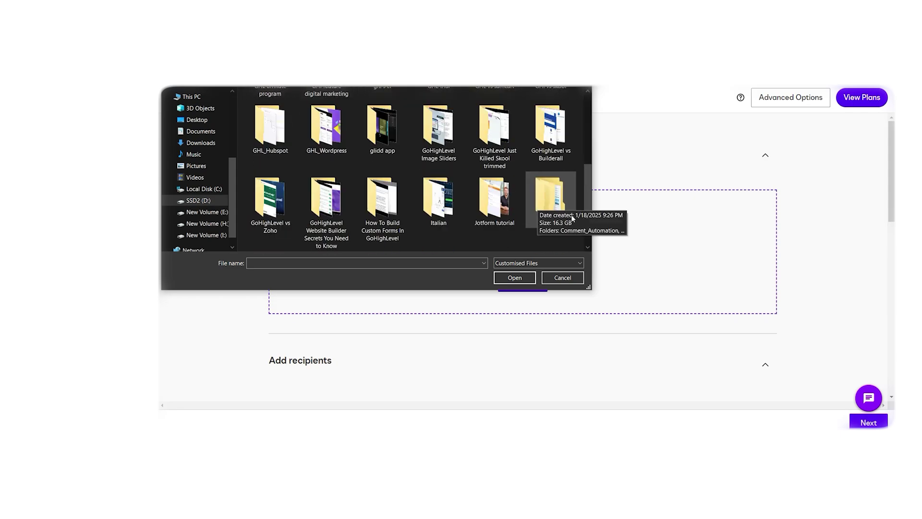
{"action": "double_click", "coordinate": [572, 217]}
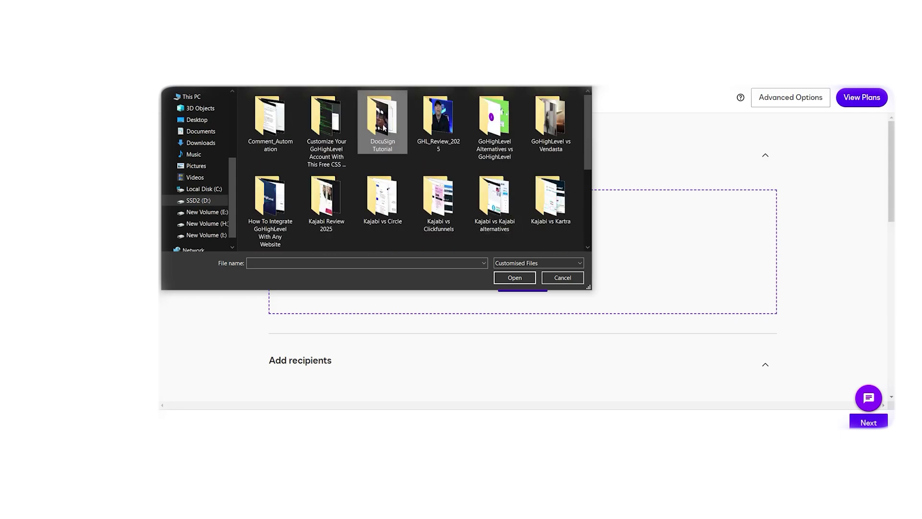
{"action": "double_click", "coordinate": [383, 128]}
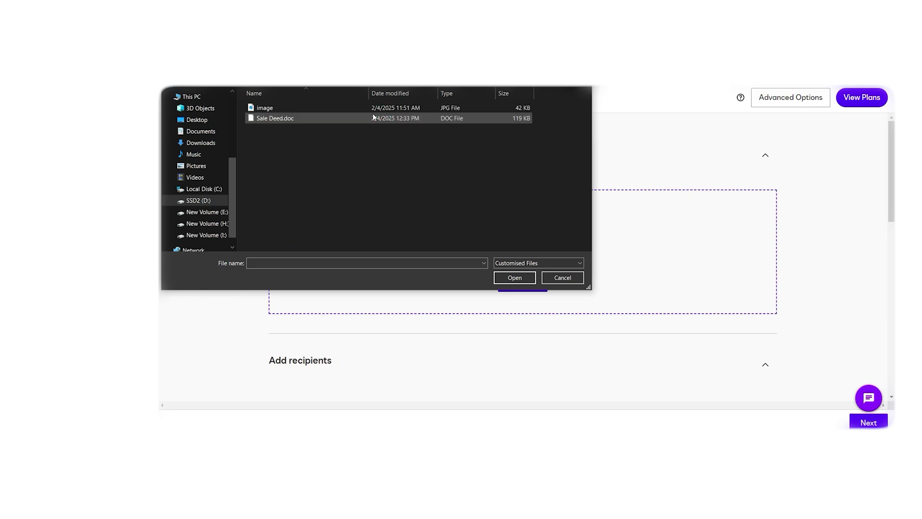
{"action": "double_click", "coordinate": [373, 118]}
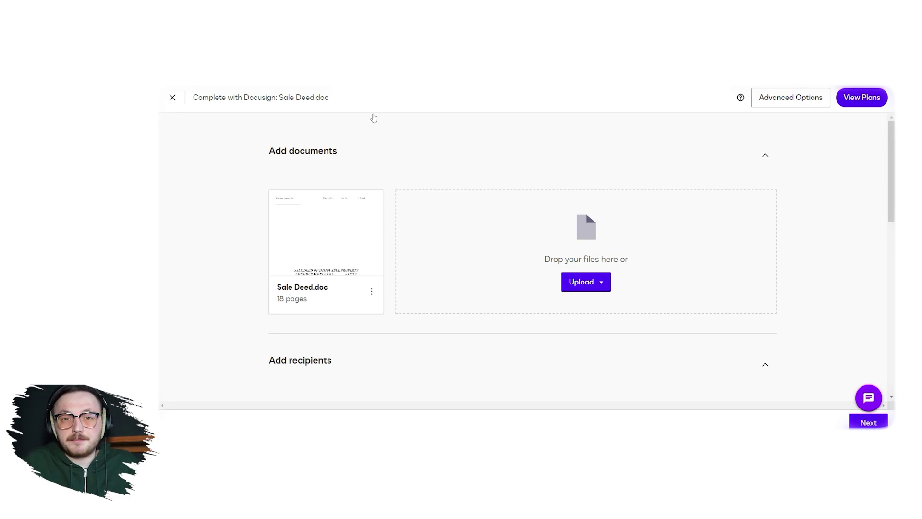
Collapse and re-expand the recipients section, toggling the only-signer option on and off.
{"action": "left_click", "coordinate": [765, 366]}
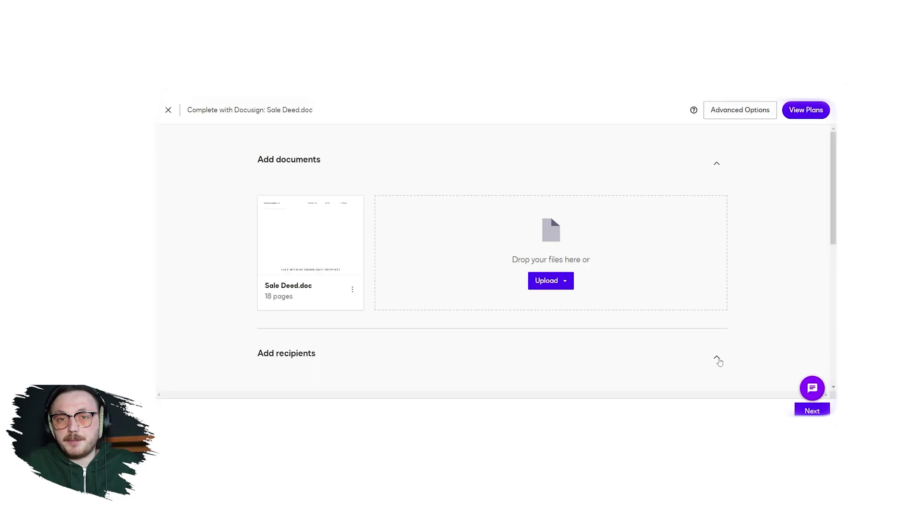
{"action": "left_click", "coordinate": [718, 358]}
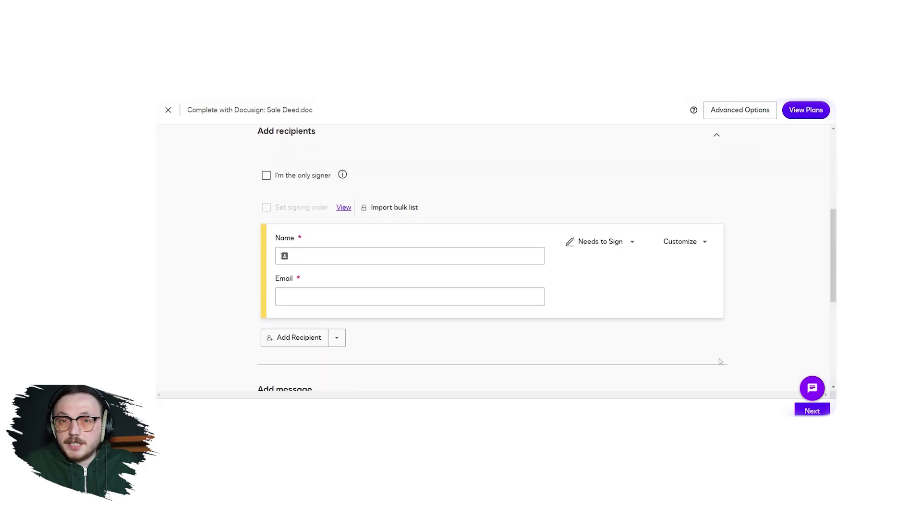
{"action": "scroll", "coordinate": [480, 288], "scroll_direction": "up", "scroll_amount": 1}
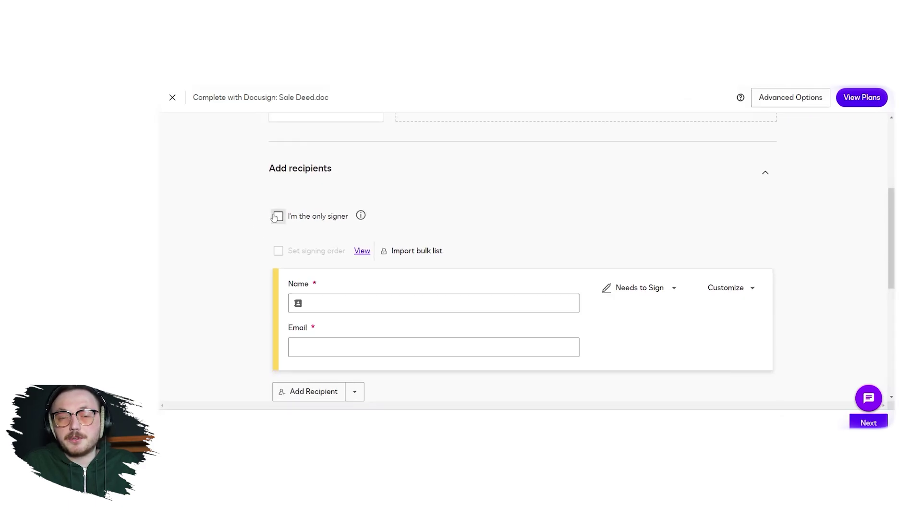
{"action": "left_click", "coordinate": [277, 216]}
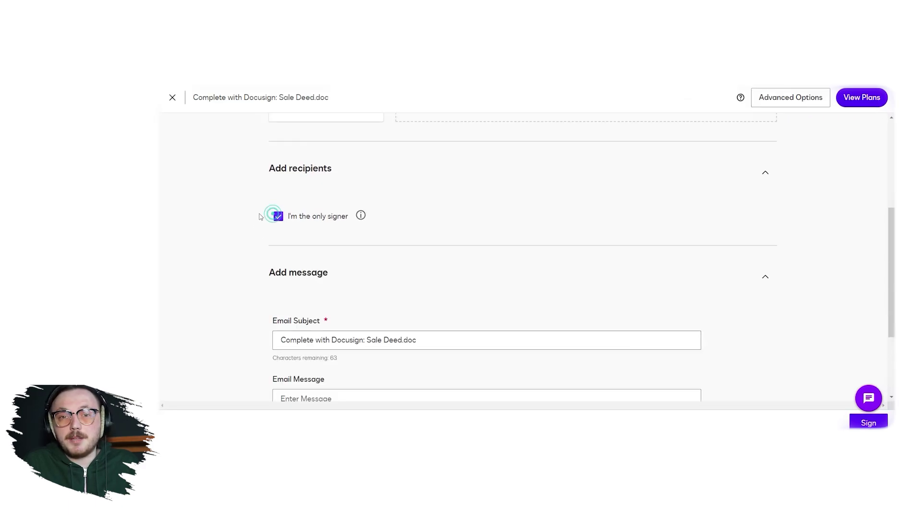
{"action": "left_click", "coordinate": [278, 216]}
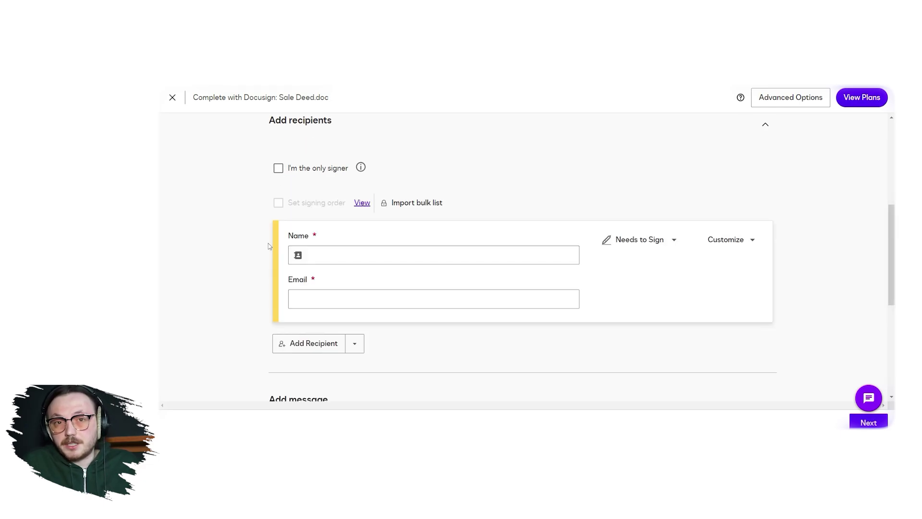
Add the suggested contact with their suggested e-mail as recipient, keeping the Needs to Sign role.
{"action": "left_click", "coordinate": [311, 344]}
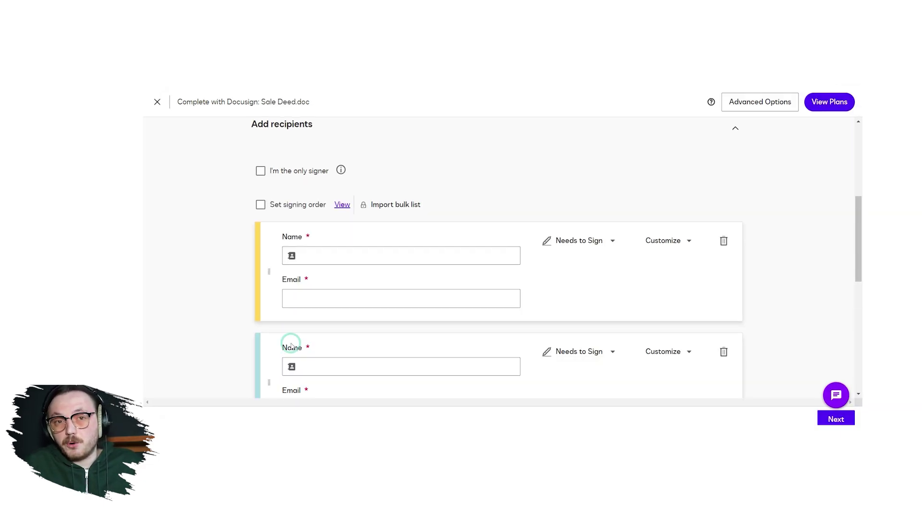
{"action": "scroll", "coordinate": [261, 330], "scroll_direction": "down", "scroll_amount": 2}
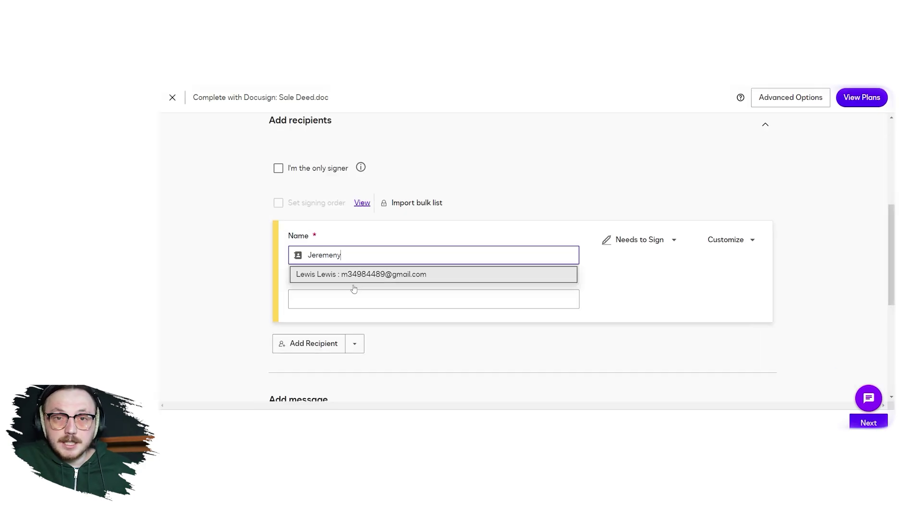
{"action": "left_click", "coordinate": [352, 272]}
{"action": "left_click", "coordinate": [351, 294]}
{"action": "left_click", "coordinate": [360, 315]}
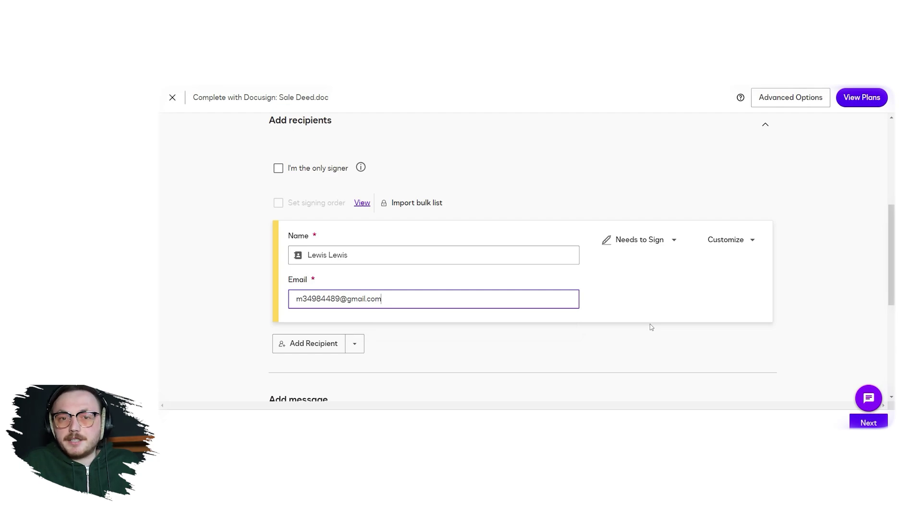
{"action": "left_click", "coordinate": [657, 237]}
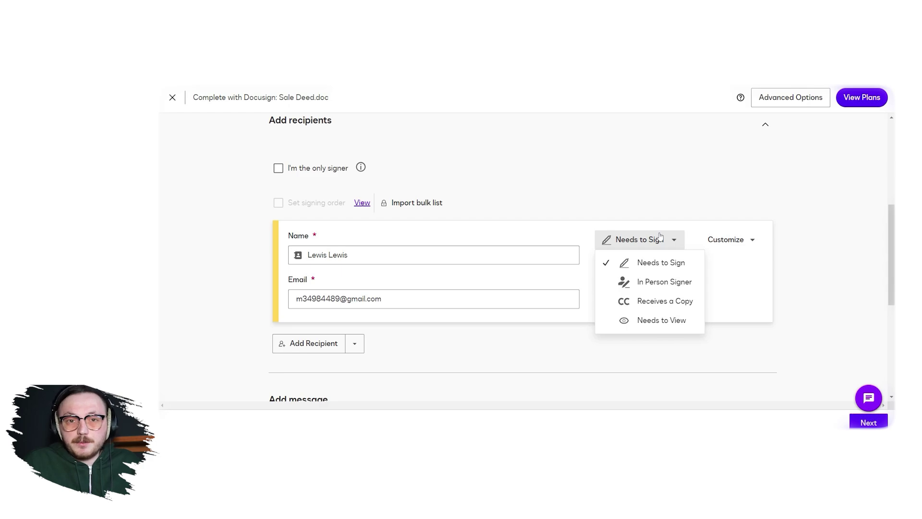
{"action": "left_click", "coordinate": [641, 262]}
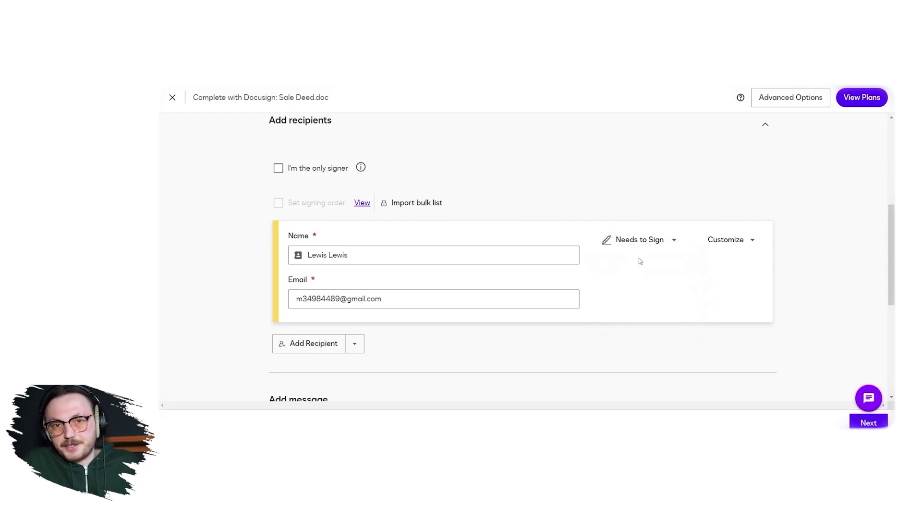
Show the recipient's Customize options for access code and private message.
{"action": "left_click", "coordinate": [730, 245]}
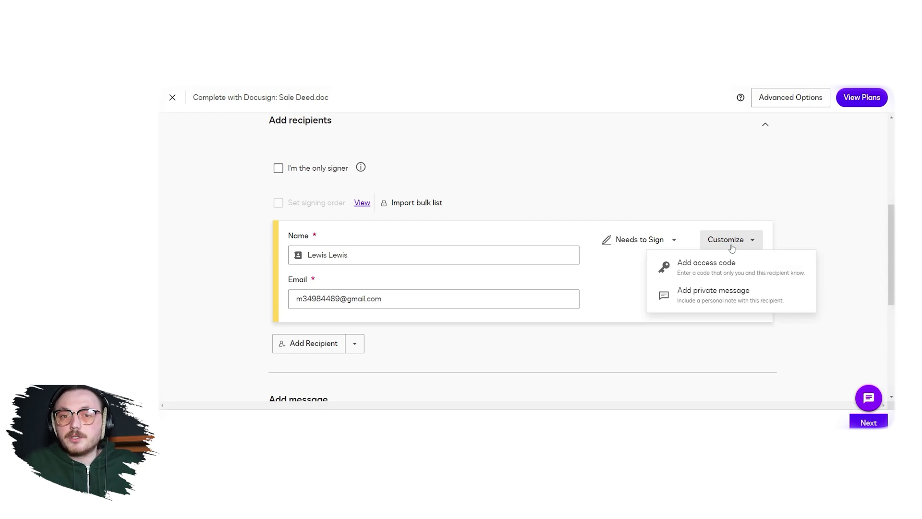
Write the two-line email message 'Hi, / Here's the signed document.' and continue with Next.
{"action": "scroll", "coordinate": [402, 379], "scroll_direction": "down", "scroll_amount": 4}
{"action": "left_click", "coordinate": [325, 275]}
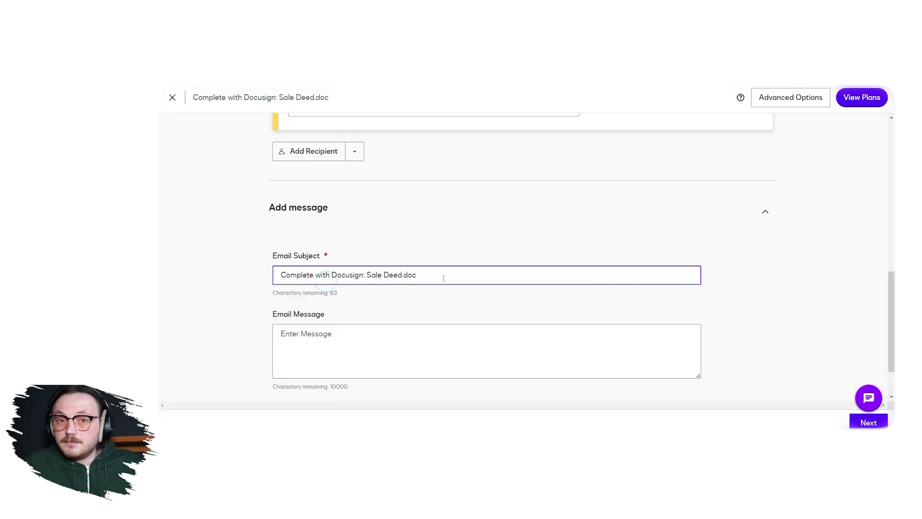
{"action": "left_click", "coordinate": [394, 353]}
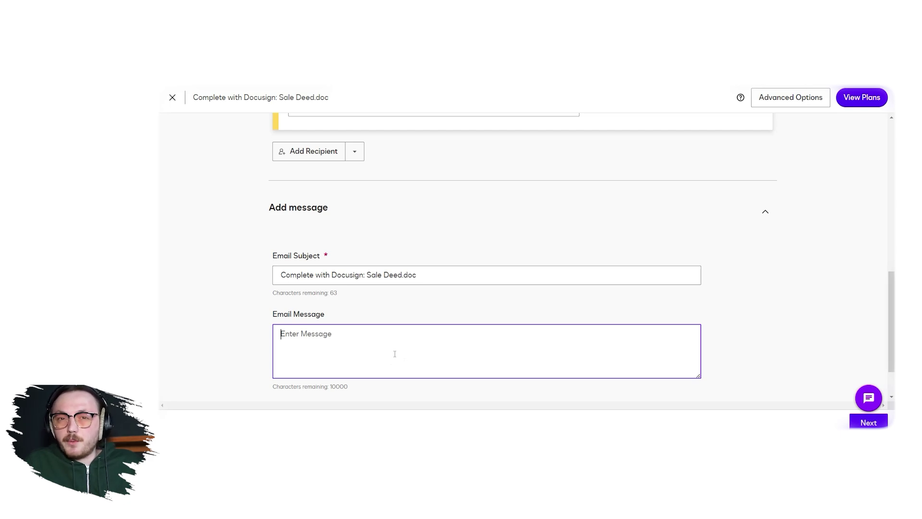
{"action": "type", "text": "Hi,"}
{"action": "key", "text": "Return"}
{"action": "type", "text": "Here's the signed"}
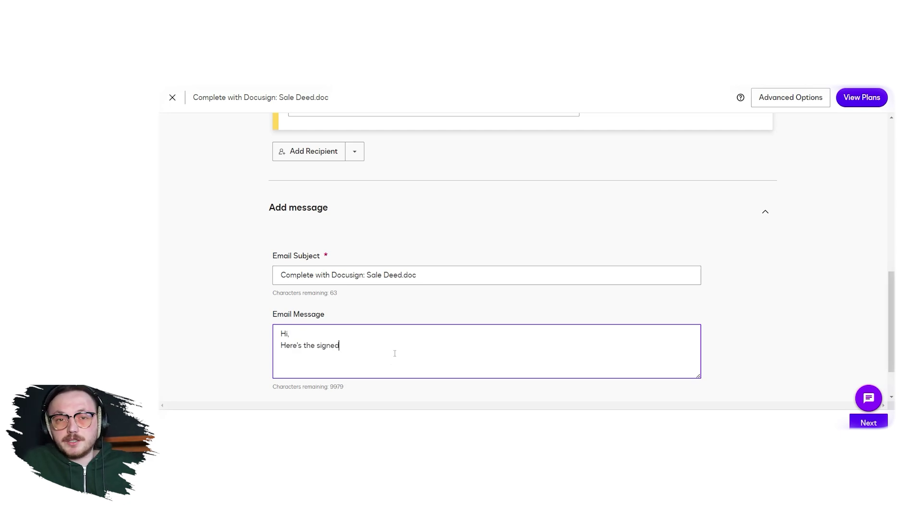
{"action": "type", "text": " documen"}
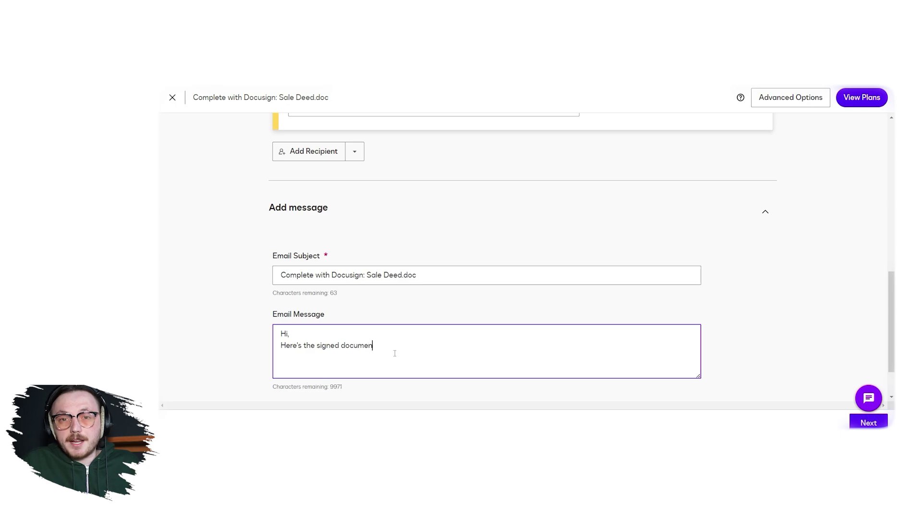
{"action": "type", "text": "t."}
{"action": "scroll", "coordinate": [394, 353], "scroll_direction": "down", "scroll_amount": 1}
{"action": "left_click", "coordinate": [868, 422]}
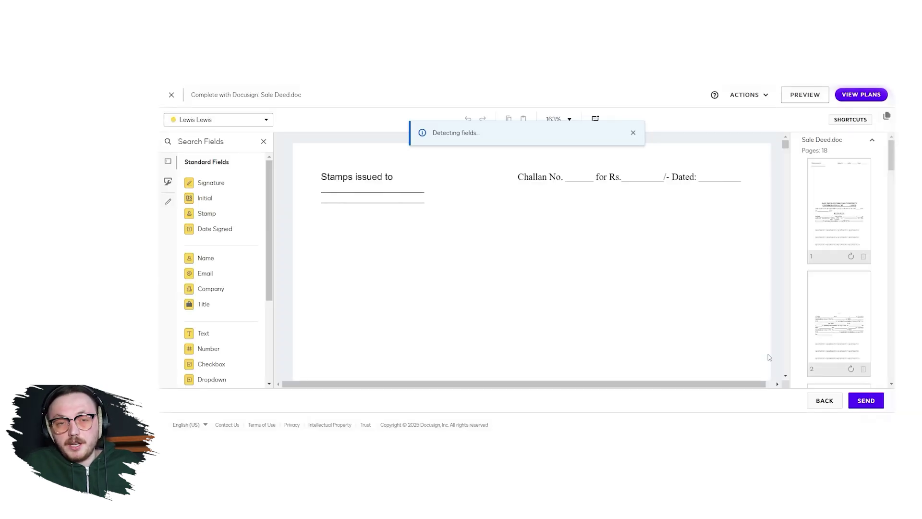
Close the 'Detecting fields' and 'Fields were added' notices and dismiss the stray context menu.
{"action": "left_click", "coordinate": [634, 133]}
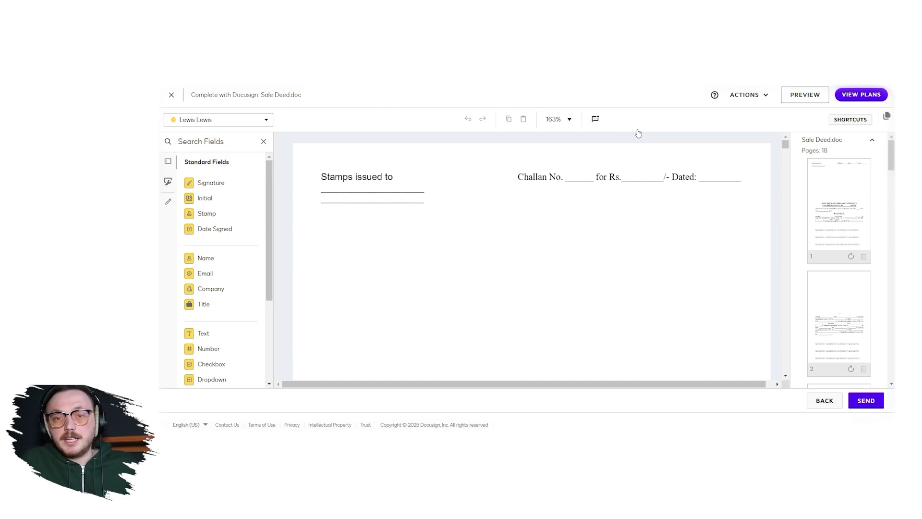
{"action": "left_click", "coordinate": [634, 132]}
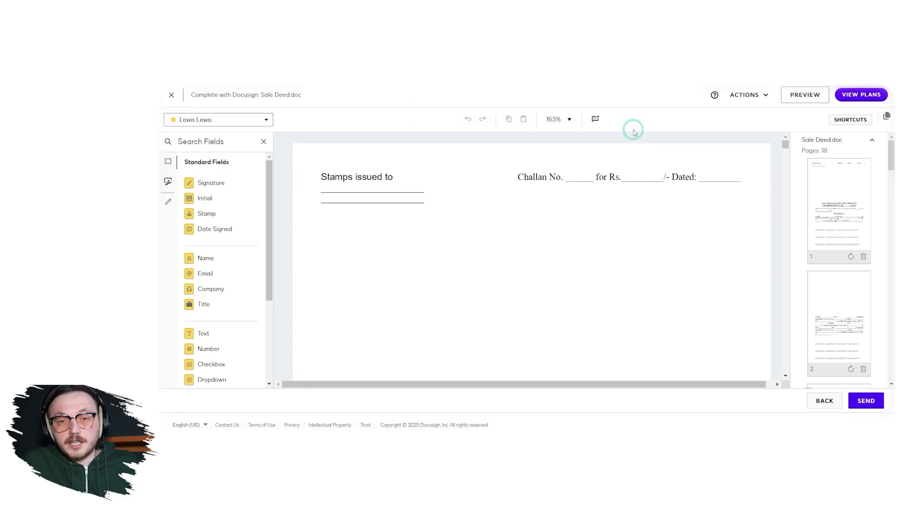
{"action": "right_click", "coordinate": [633, 132]}
{"action": "left_click", "coordinate": [634, 132]}
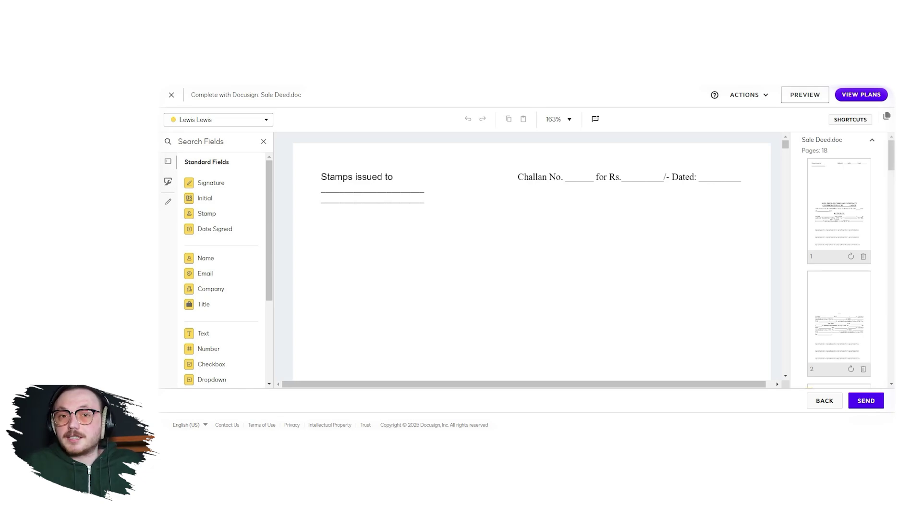
Drop Signature at lower left, Full Name under 'Stamps issued to', Email below it; select Signature.
{"action": "mouse_move", "coordinate": [231, 183]}
{"action": "left_mouse_down"}
{"action": "mouse_move", "coordinate": [253, 197]}
{"action": "mouse_move", "coordinate": [352, 365]}
{"action": "mouse_move", "coordinate": [340, 337]}
{"action": "left_mouse_up"}
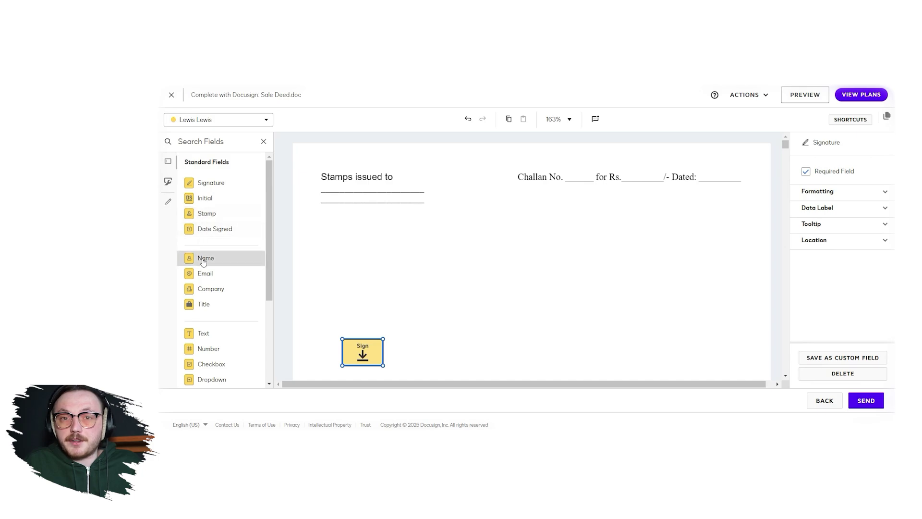
{"action": "left_click_drag", "start_coordinate": [201, 257], "coordinate": [331, 217]}
{"action": "left_click_drag", "start_coordinate": [205, 274], "coordinate": [318, 244]}
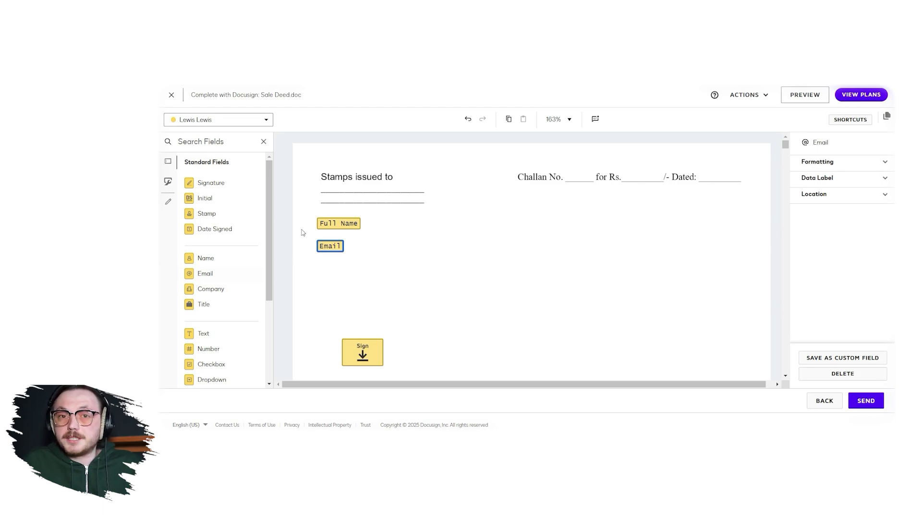
{"action": "left_click", "coordinate": [375, 351]}
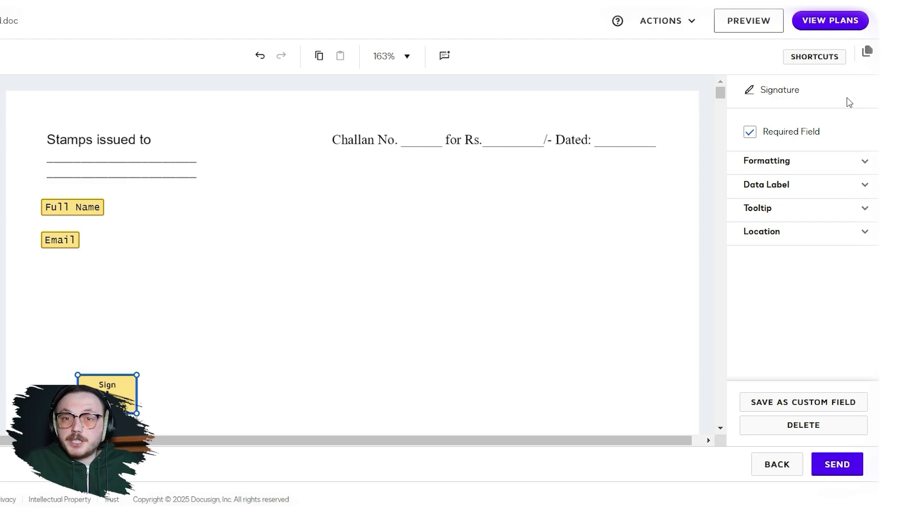
Expand the Signature field's Formatting (100% scale), Data Label, Tooltip and Location (63 left, 251 top).
{"action": "left_click", "coordinate": [792, 161]}
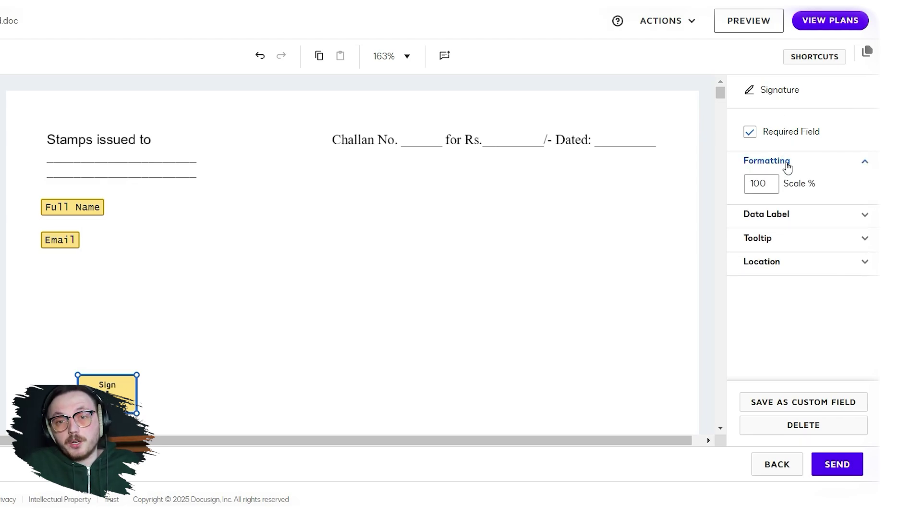
{"action": "left_click", "coordinate": [766, 214]}
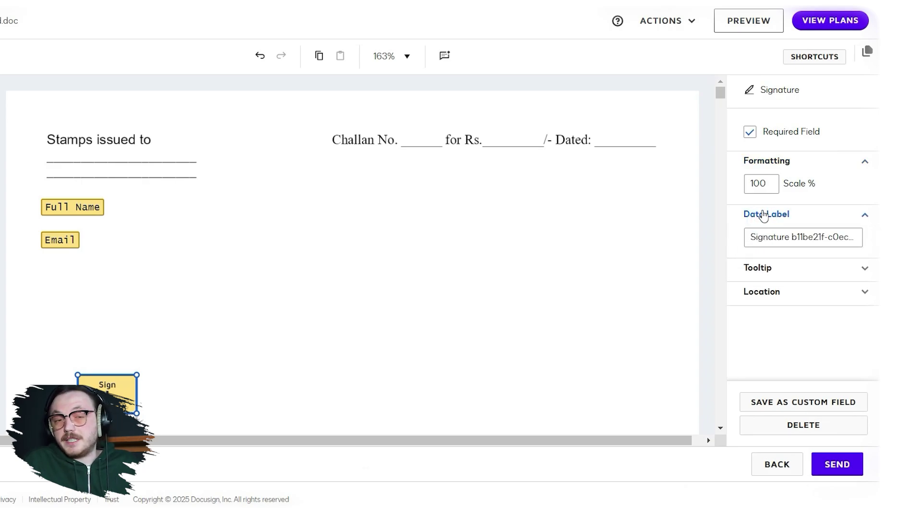
{"action": "left_click", "coordinate": [757, 267]}
{"action": "left_click", "coordinate": [766, 301]}
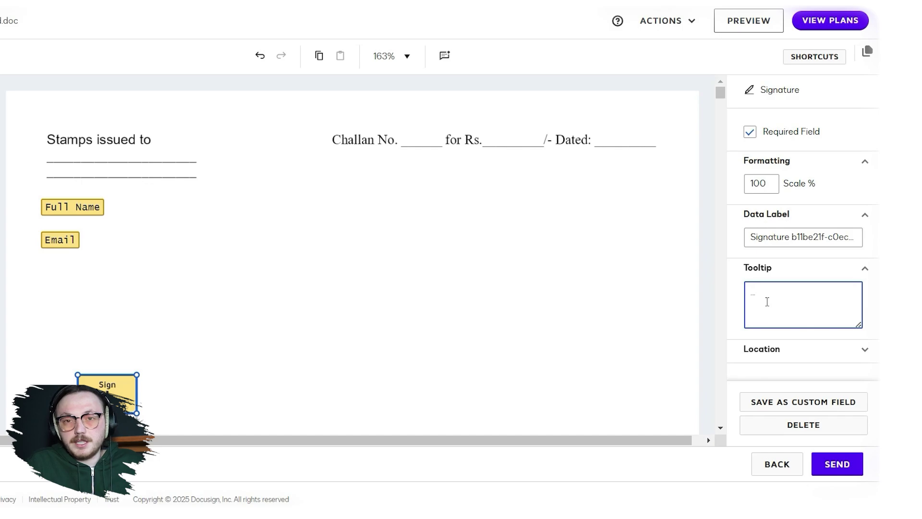
{"action": "left_click", "coordinate": [769, 350]}
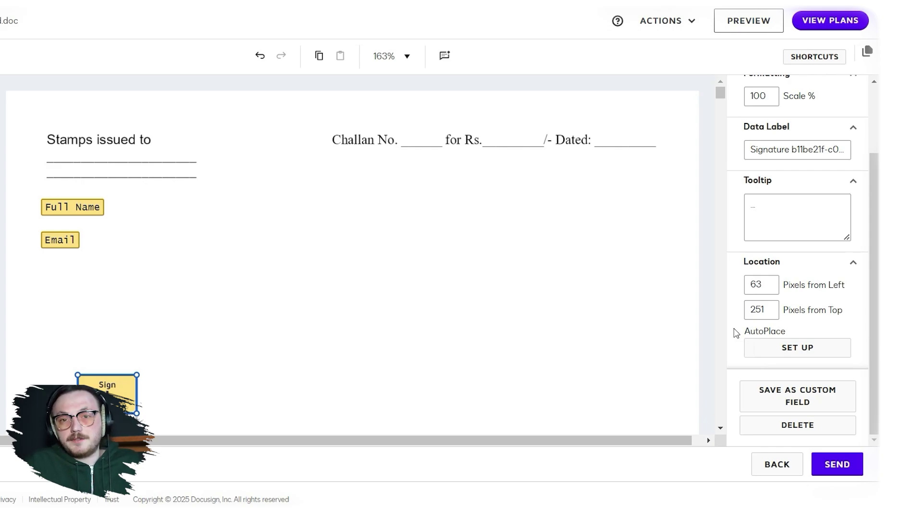
{"action": "left_click", "coordinate": [803, 356]}
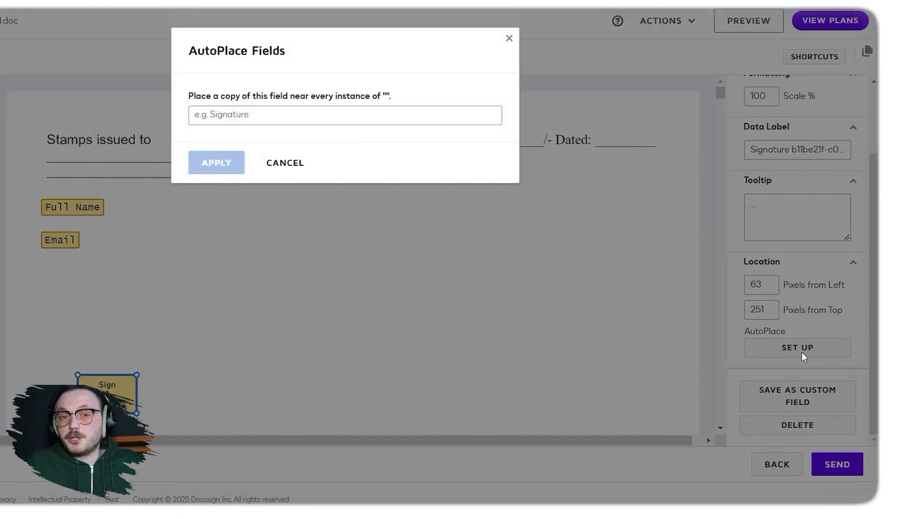
{"action": "left_click", "coordinate": [628, 365]}
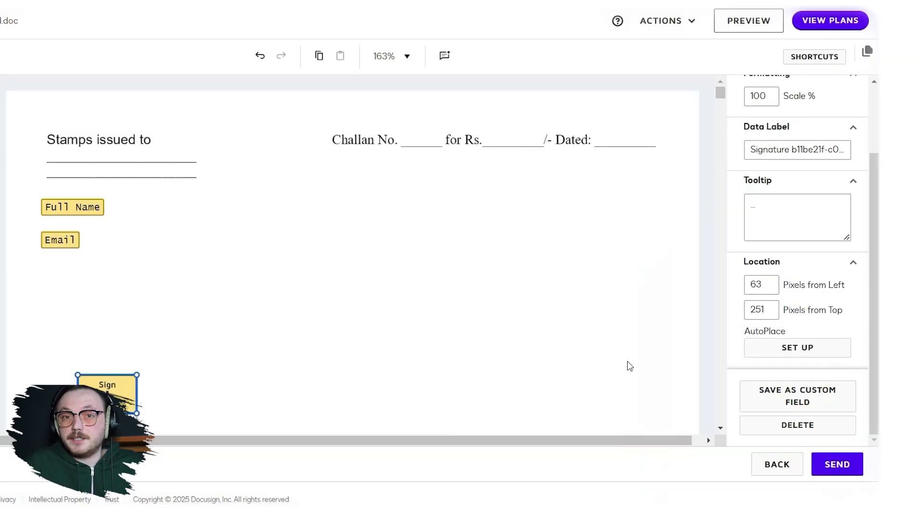
{"action": "left_click", "coordinate": [796, 389]}
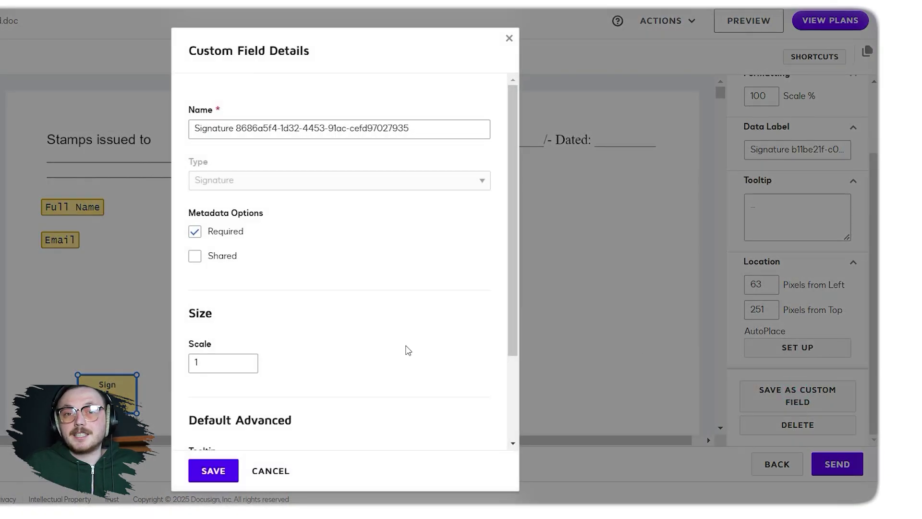
{"action": "scroll", "coordinate": [407, 348], "scroll_direction": "down", "scroll_amount": 2}
{"action": "scroll", "coordinate": [406, 348], "scroll_direction": "down", "scroll_amount": 1}
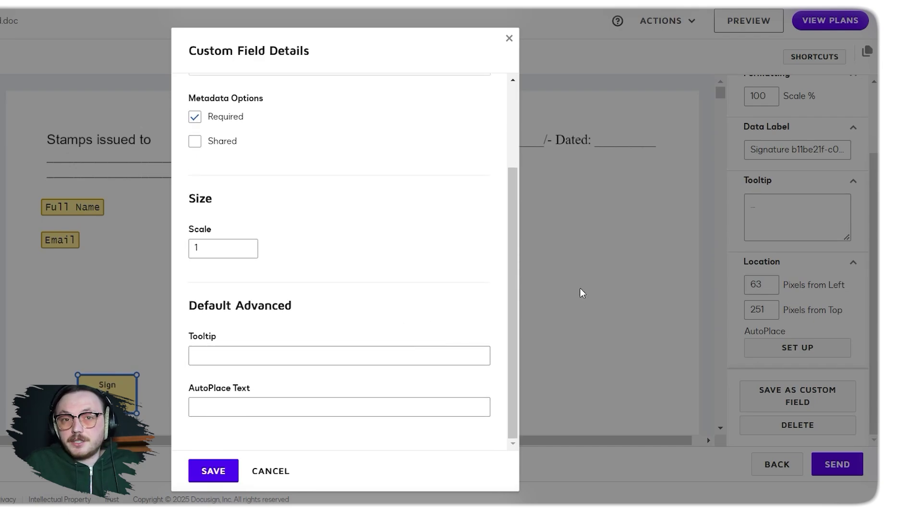
{"action": "left_click", "coordinate": [591, 283]}
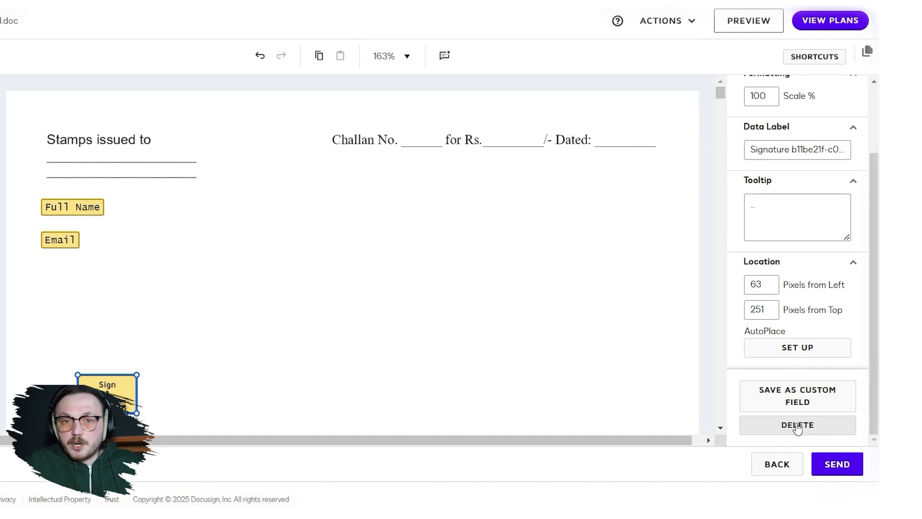
{"action": "left_click", "coordinate": [753, 23]}
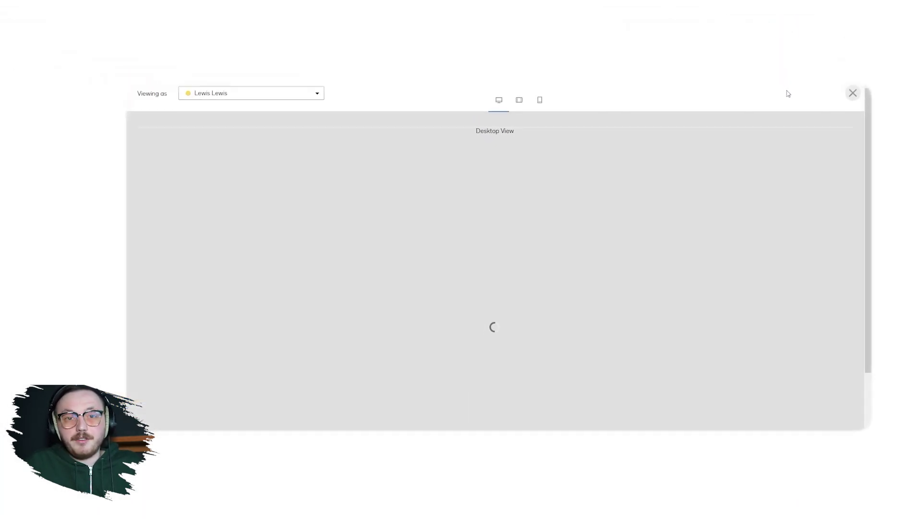